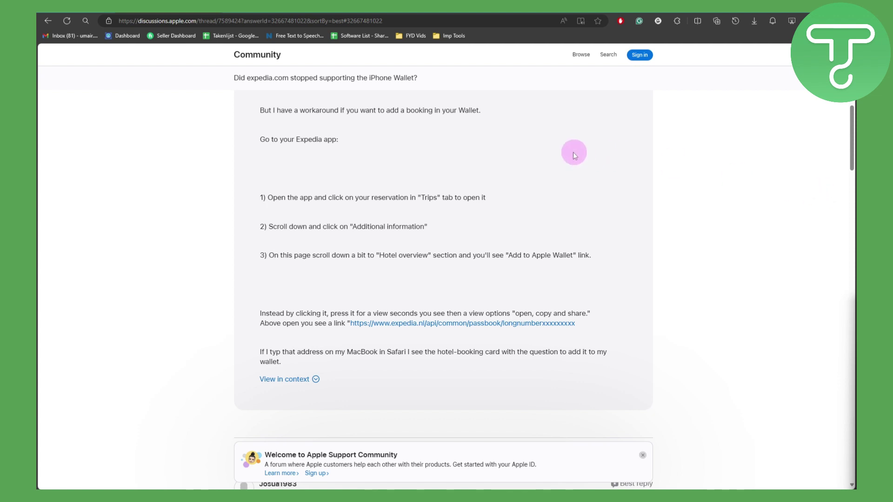
{"action": "scroll", "coordinate": [522, 166], "scroll_direction": "up", "scroll_amount": 2}
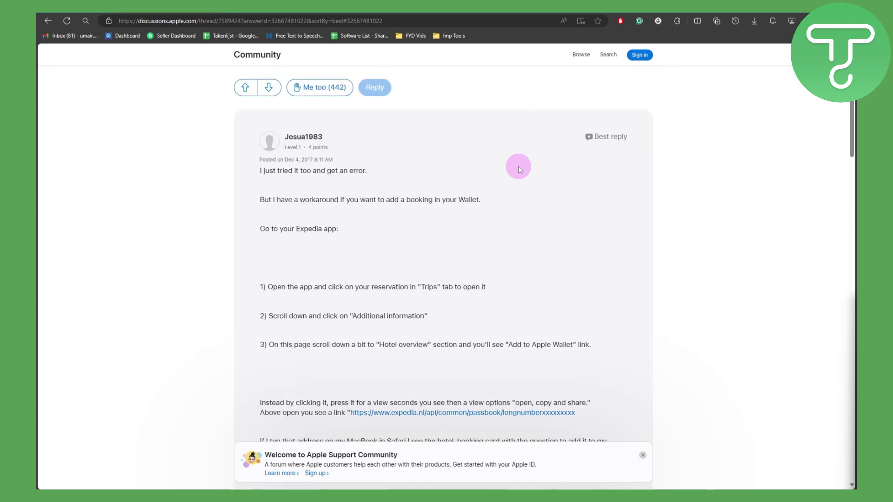
{"action": "scroll", "coordinate": [519, 166], "scroll_direction": "down", "scroll_amount": 2}
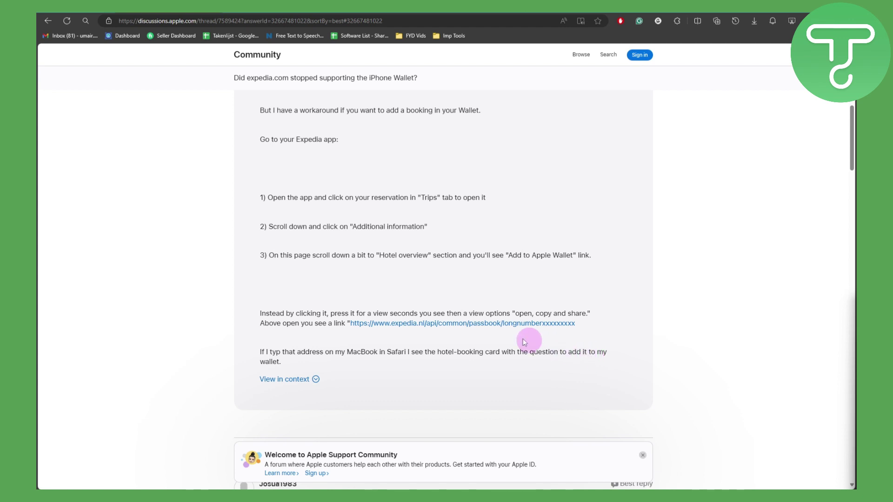
{"action": "scroll", "coordinate": [496, 329], "scroll_direction": "up", "scroll_amount": 8}
{"action": "scroll", "coordinate": [497, 329], "scroll_direction": "down", "scroll_amount": 4}
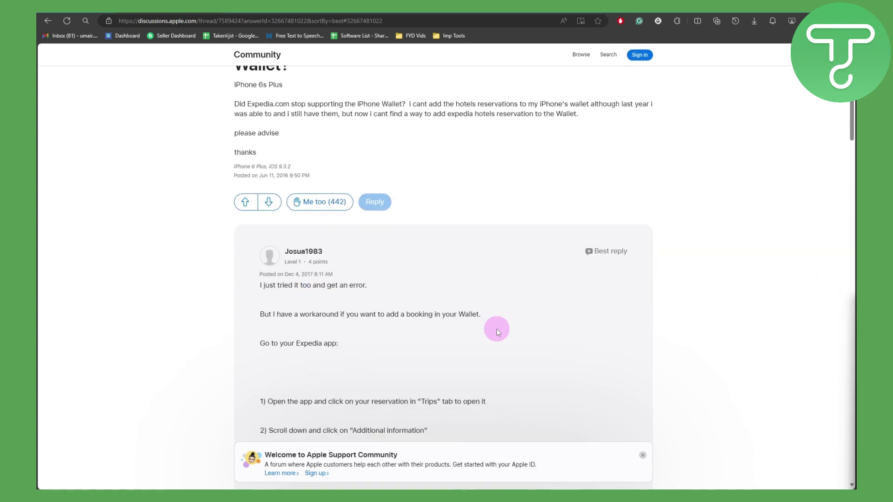
{"action": "scroll", "coordinate": [496, 329], "scroll_direction": "down", "scroll_amount": 3}
{"action": "scroll", "coordinate": [497, 328], "scroll_direction": "down", "scroll_amount": 3}
{"action": "scroll", "coordinate": [497, 328], "scroll_direction": "down", "scroll_amount": 3}
{"action": "scroll", "coordinate": [496, 328], "scroll_direction": "down", "scroll_amount": 2}
{"action": "scroll", "coordinate": [497, 329], "scroll_direction": "down", "scroll_amount": 1}
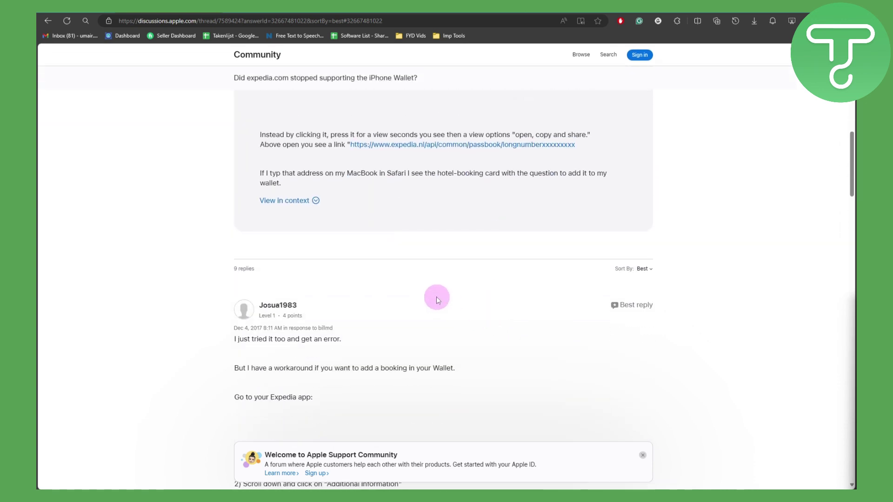
{"action": "scroll", "coordinate": [434, 293], "scroll_direction": "down", "scroll_amount": 2}
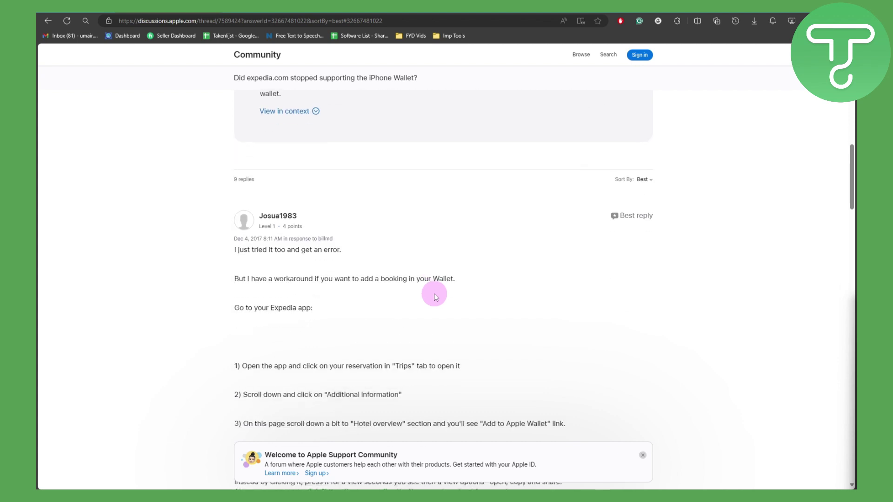
{"action": "scroll", "coordinate": [434, 293], "scroll_direction": "down", "scroll_amount": 2}
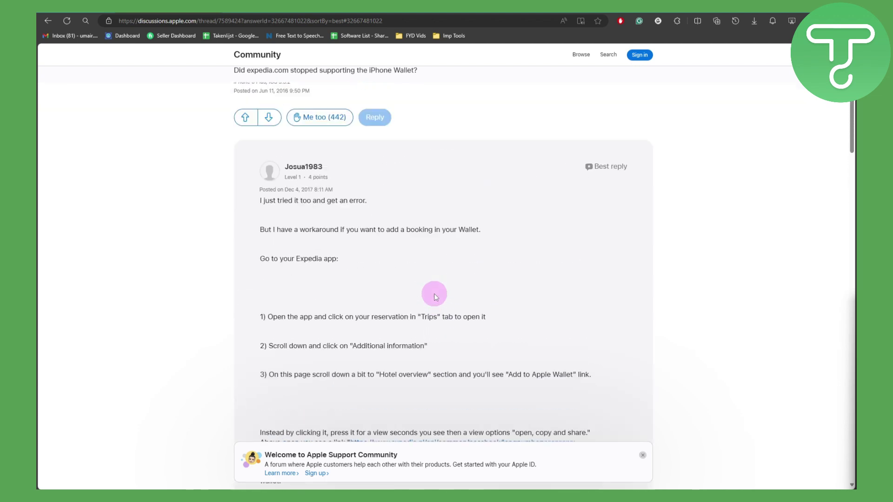
{"action": "scroll", "coordinate": [434, 294], "scroll_direction": "down", "scroll_amount": 2}
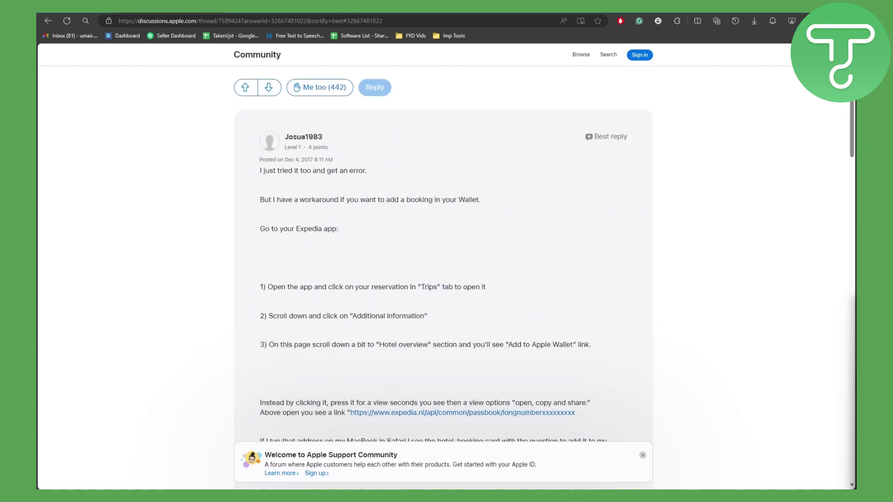